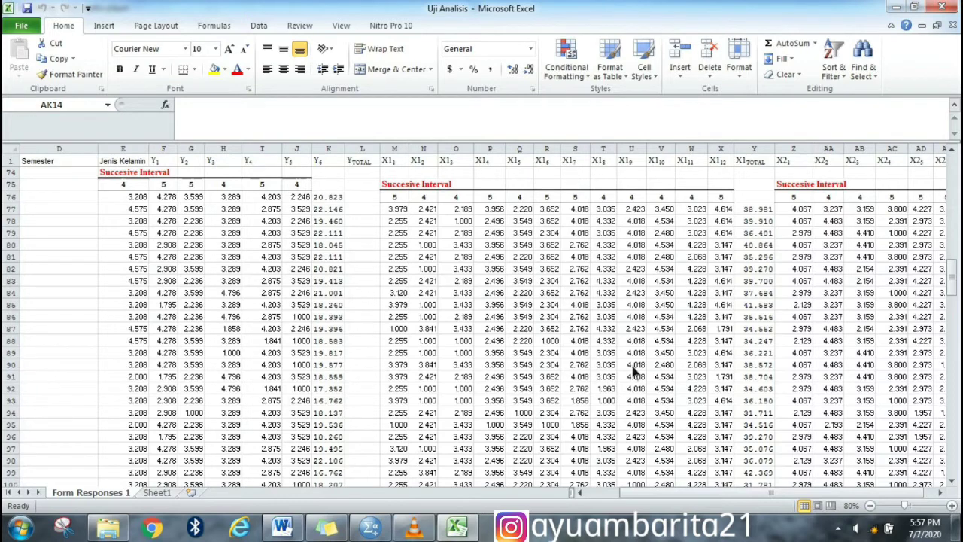
# - Look over the Successive Interval data, switch to SPSS Statistics, and read the sticky note on the Kolmogorov-Smirnov significance rule
pyautogui.scroll(3, 634, 370)
pyautogui.scroll(-2, 634, 370)
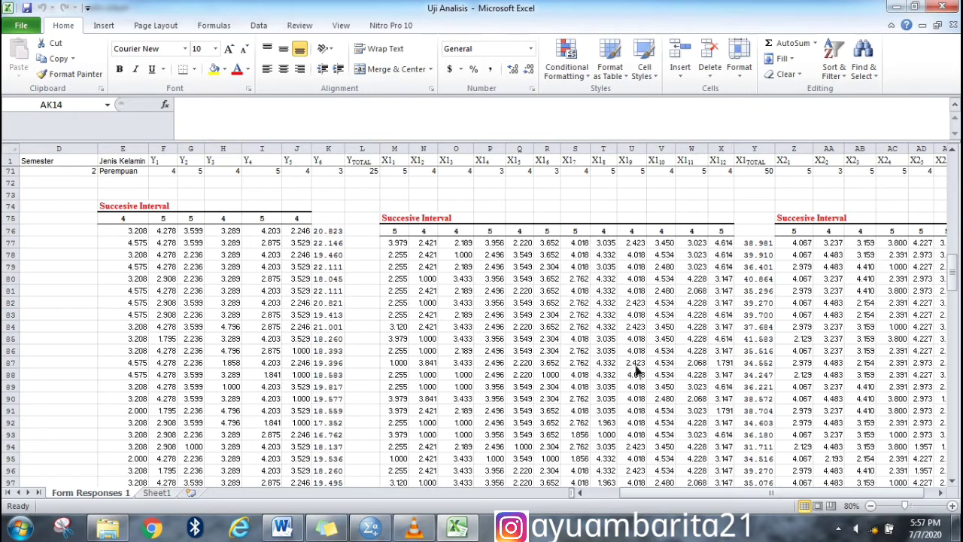
pyautogui.click(370, 527)
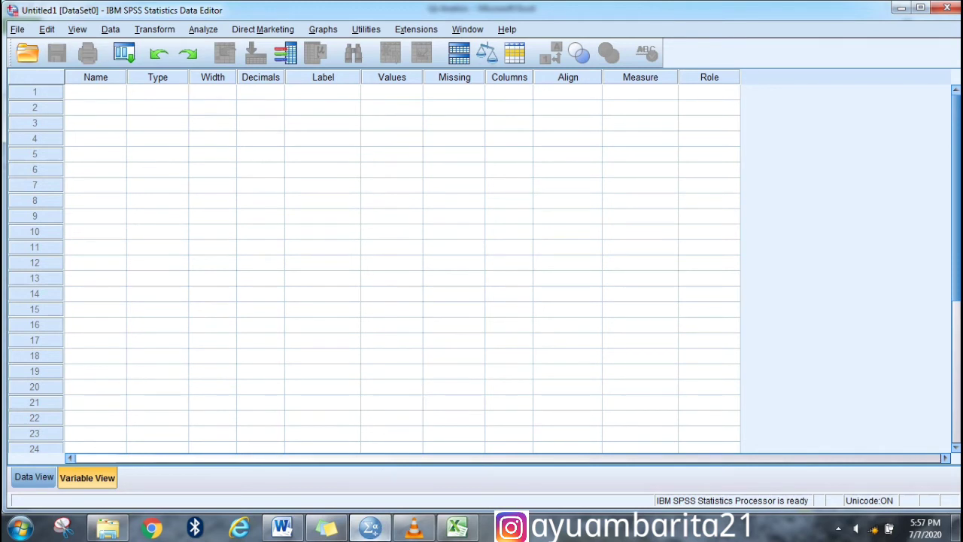
pyautogui.click(325, 527)
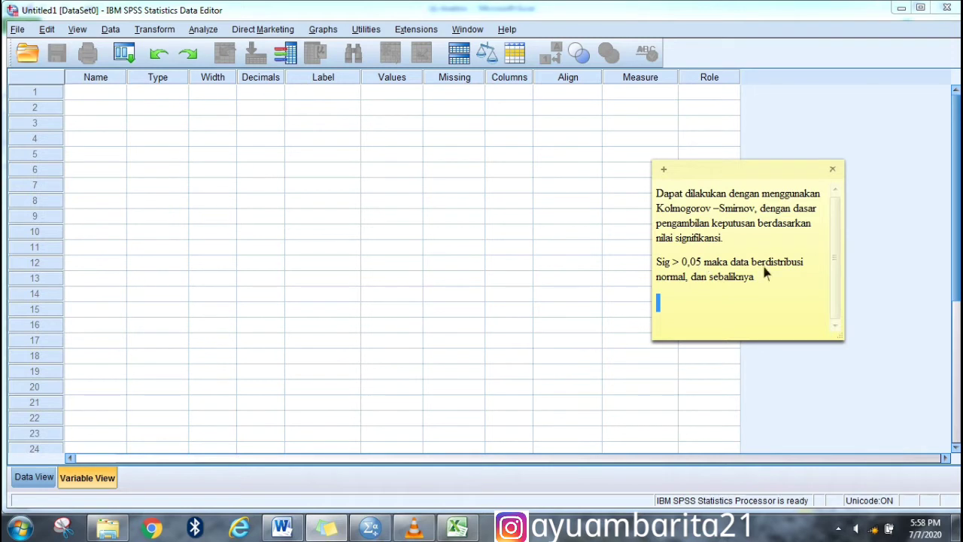
pyautogui.click(875, 242)
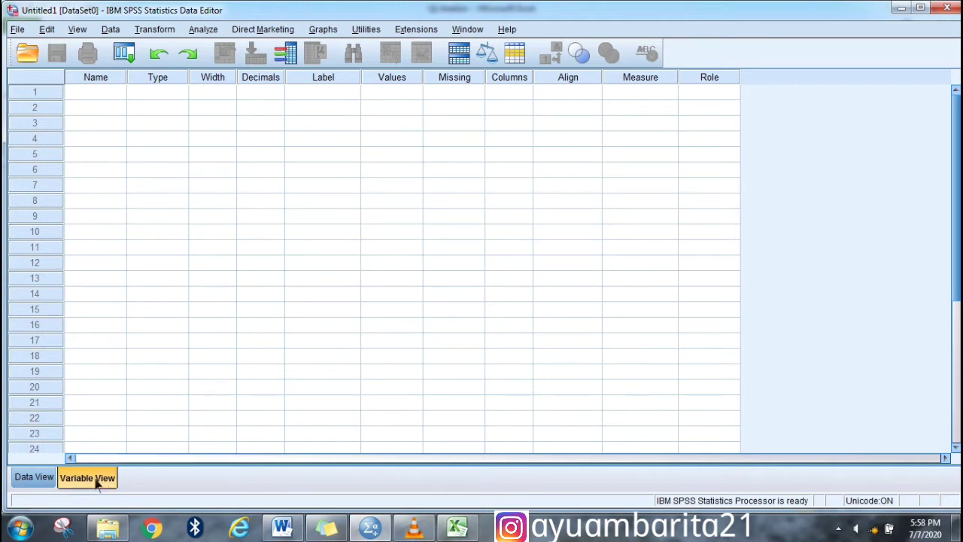
# - Define three variables named X1, X2 and Y in the first three rows of the variable list
pyautogui.click(117, 97)
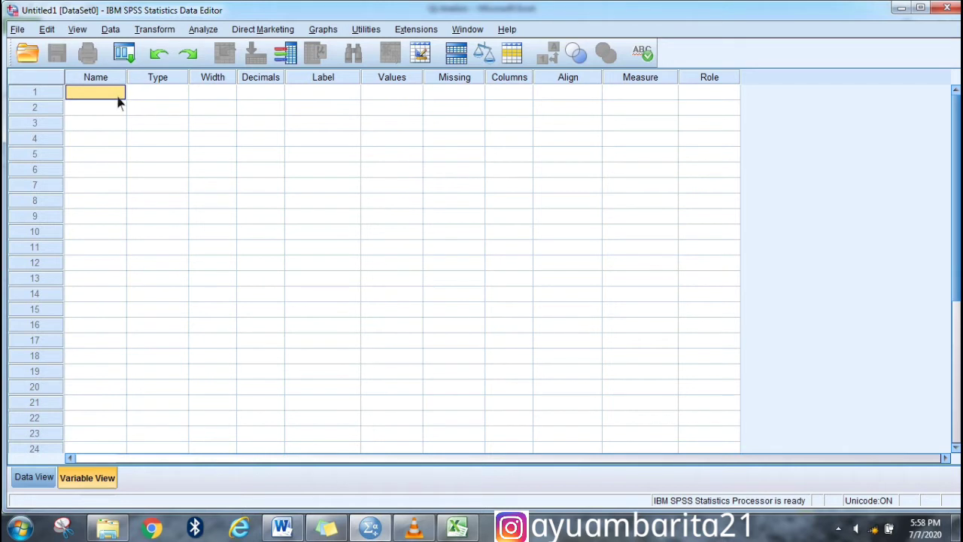
pyautogui.click(117, 98)
pyautogui.write('X1')
pyautogui.press('Return')
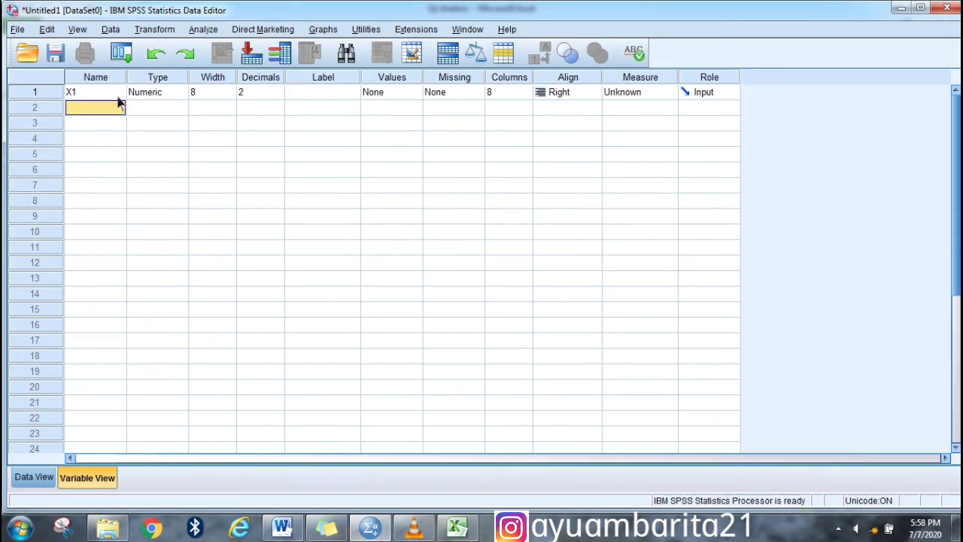
pyautogui.write('X2')
pyautogui.press('Return')
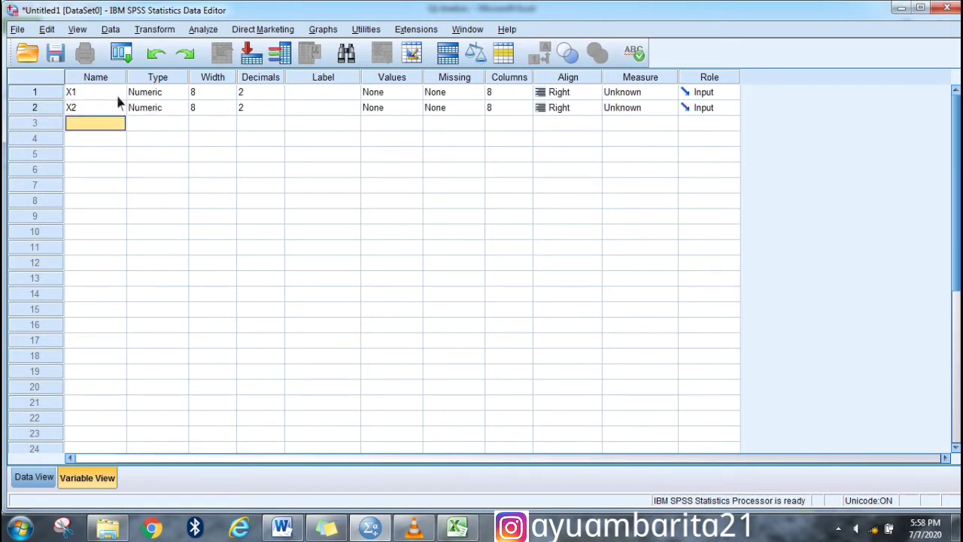
pyautogui.write('Y')
pyautogui.press('Return')
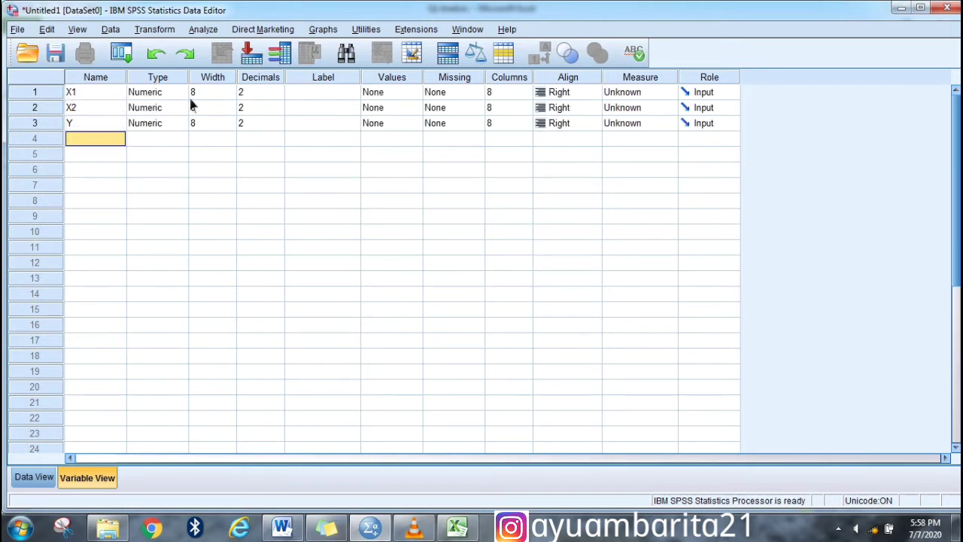
# - Set the decimals of variables X1, X2 and Y to 0
pyautogui.click(279, 91)
pyautogui.click(277, 95)
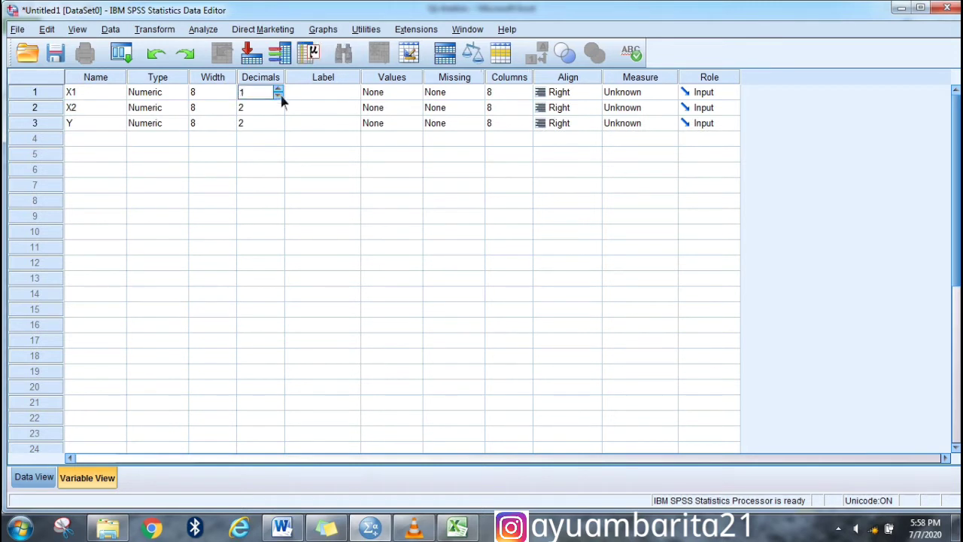
pyautogui.click(278, 95)
pyautogui.click(283, 108)
pyautogui.doubleClick(279, 110)
pyautogui.click(282, 122)
pyautogui.doubleClick(278, 127)
# - Label variable X1 as "Persepsi Profesi Guru" and variable X2 as "Efikasi Diri"
pyautogui.click(319, 92)
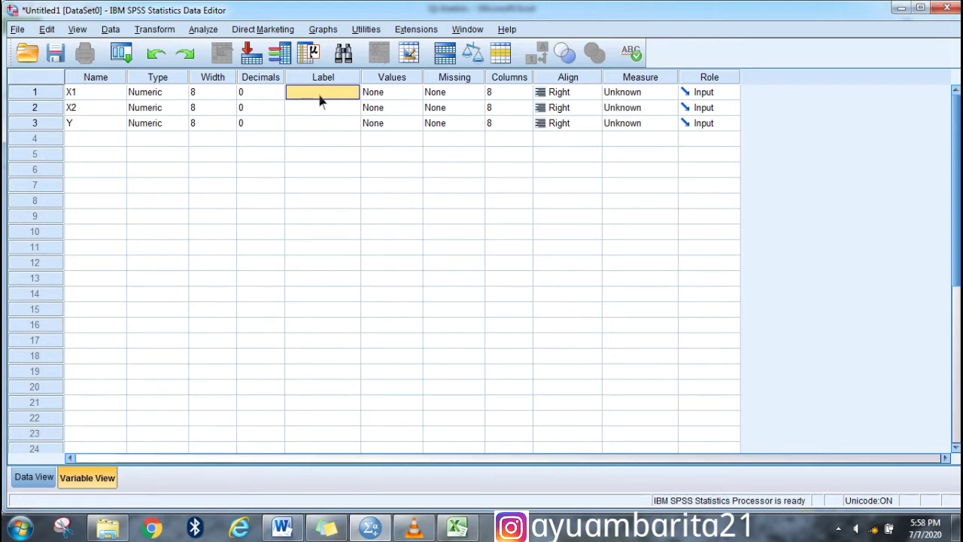
pyautogui.write('P')
pyautogui.write('ersep')
pyautogui.write('si P')
pyautogui.write('rofesi Guru')
pyautogui.press('Return')
pyautogui.write('Efi')
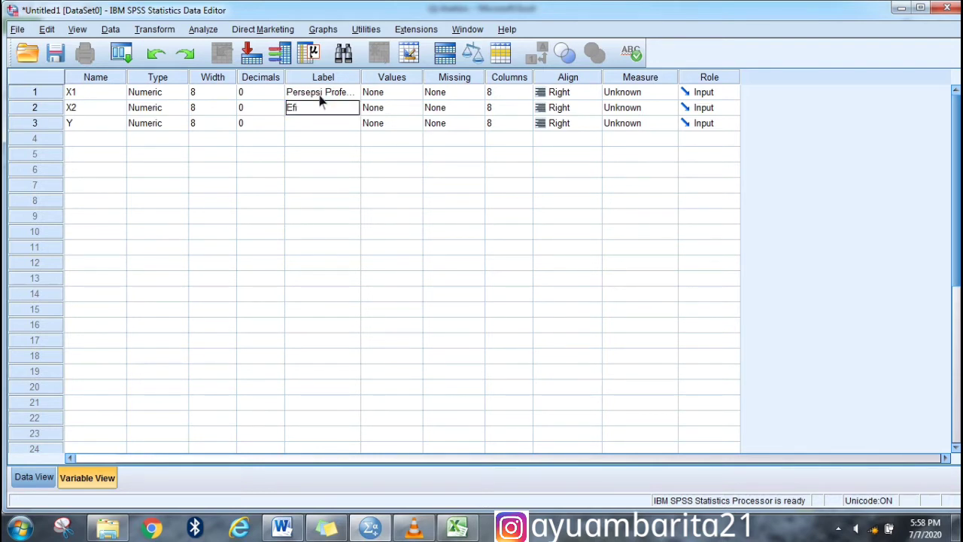
pyautogui.write('kasi Diri')
pyautogui.press('Return')
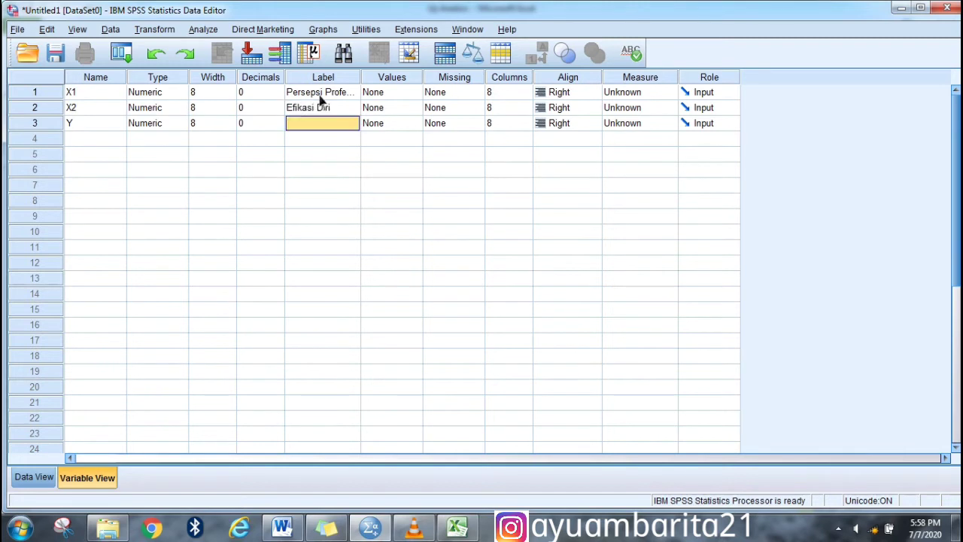
# - Label variable Y as "Minat Menjadi Guru" and switch from the variable definitions to the data view
pyautogui.write('Mianta')
pyautogui.press('BackSpace')
pyautogui.press('BackSpace')
pyautogui.press('BackSpace')
pyautogui.press('BackSpace')
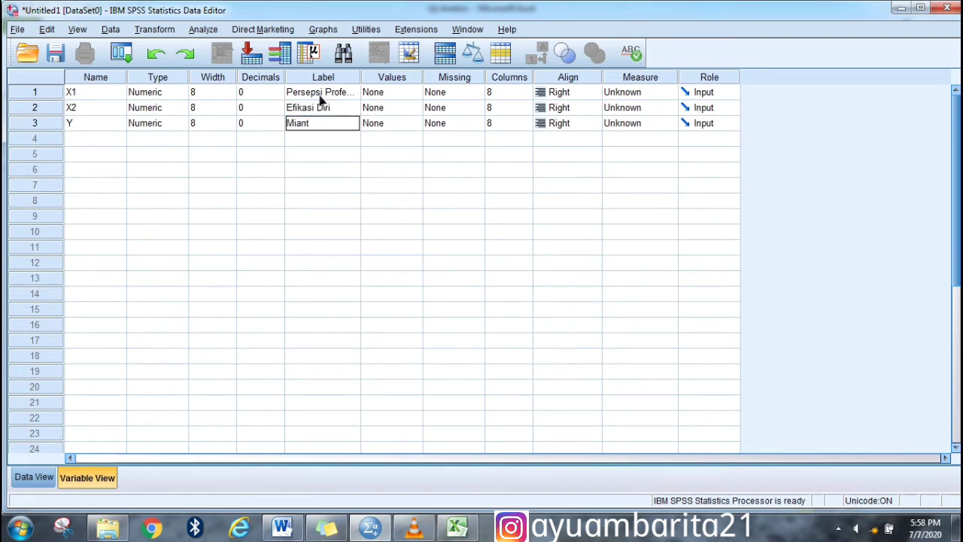
pyautogui.write('nat Mena')
pyautogui.press('BackSpace')
pyautogui.write('jadi Guru')
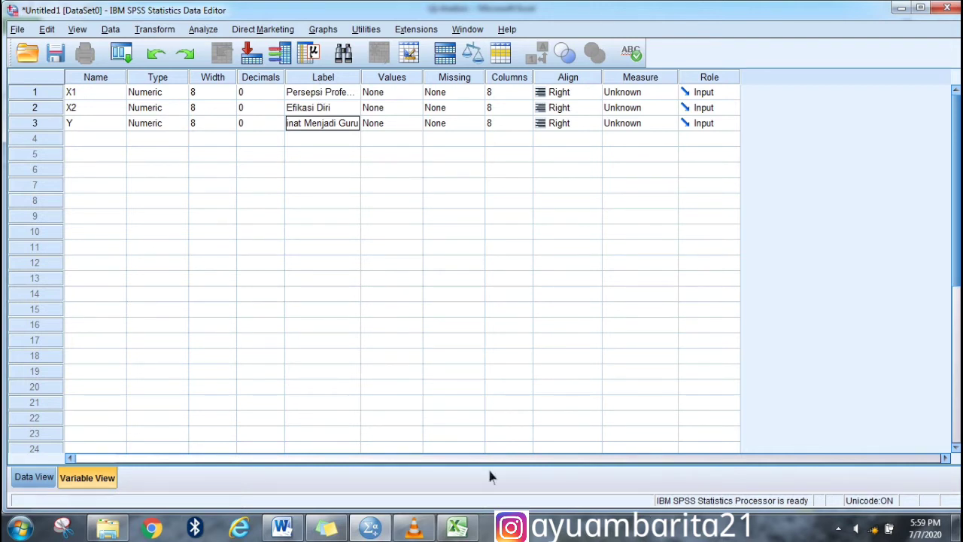
pyautogui.click(30, 477)
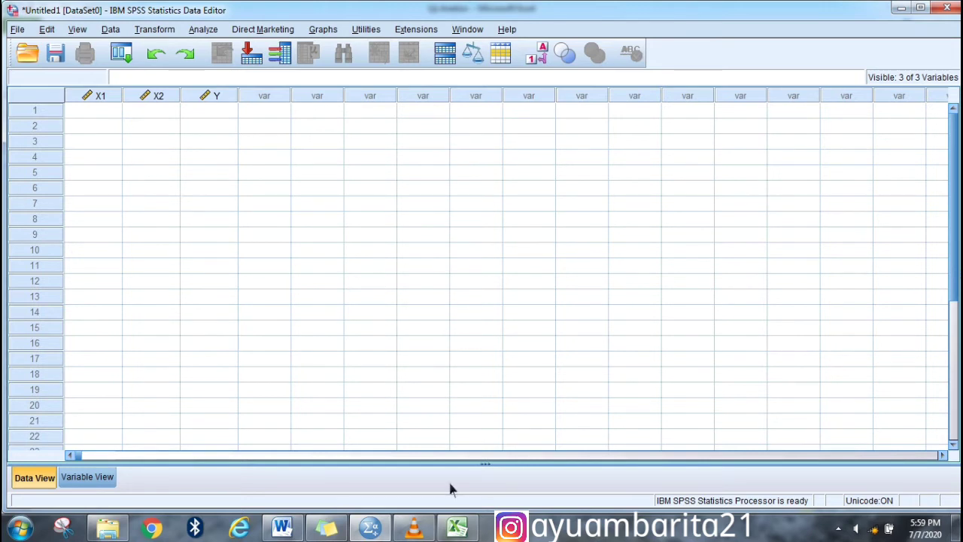
# - Switch to the Uji Analisis workbook in Excel and copy the Successive Interval totals for Y from K76 down to the last row
pyautogui.click(456, 527)
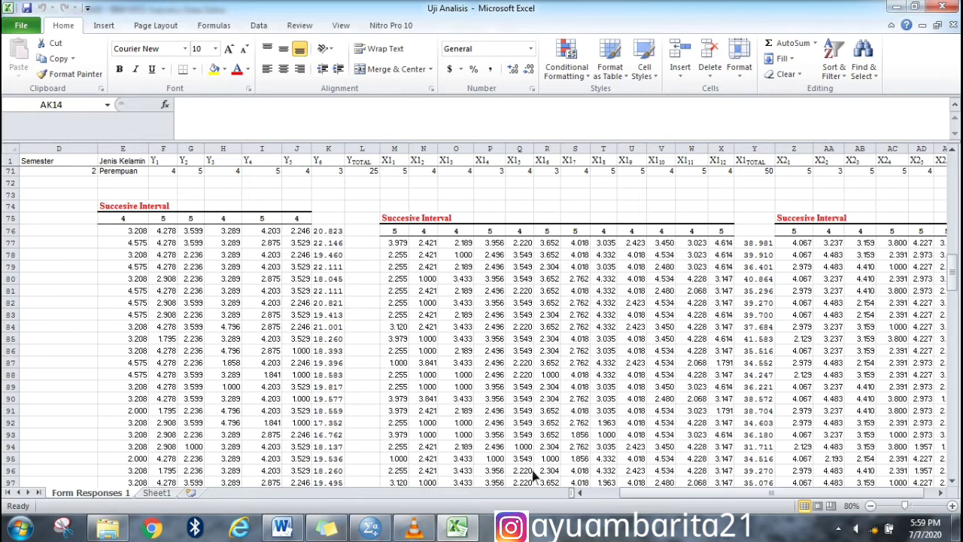
pyautogui.scroll(2, 534, 421)
pyautogui.scroll(-2, 531, 316)
pyautogui.click(329, 233)
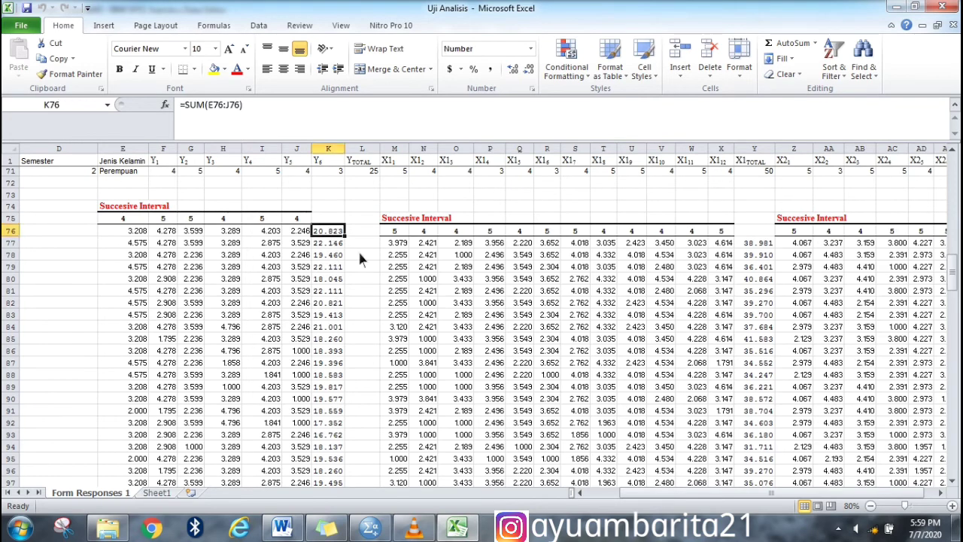
pyautogui.scroll(10, 316, 248)
pyautogui.scroll(-10, 361, 286)
pyautogui.scroll(3, 339, 301)
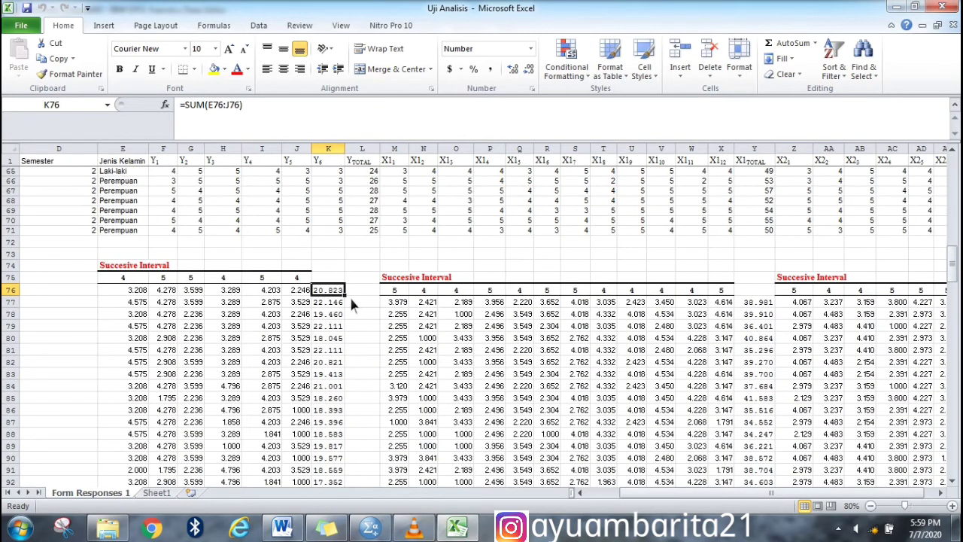
pyautogui.doubleClick(347, 295)
pyautogui.hotkey('ctrl', 'c')
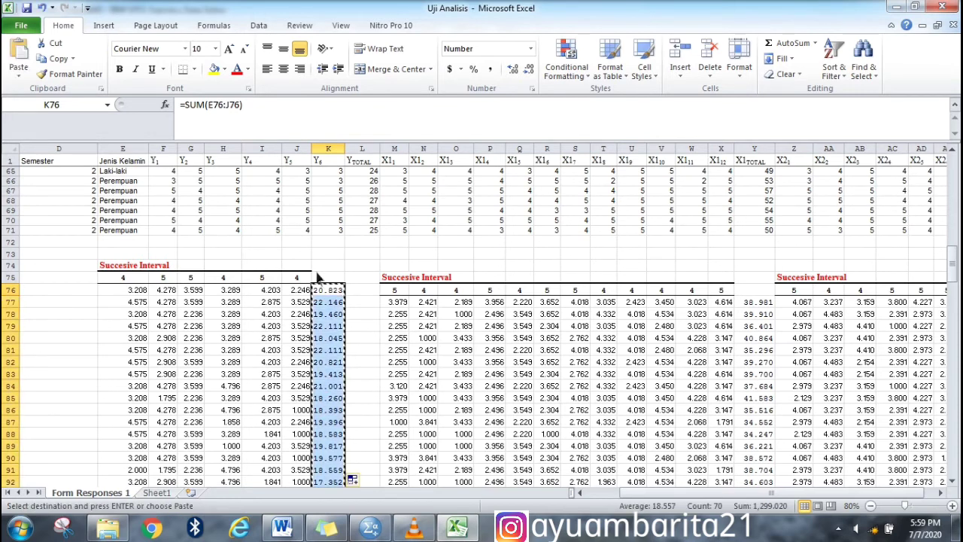
# - Switch back to SPSS Statistics and paste the copied totals into the Y column starting at case 1
pyautogui.click(370, 527)
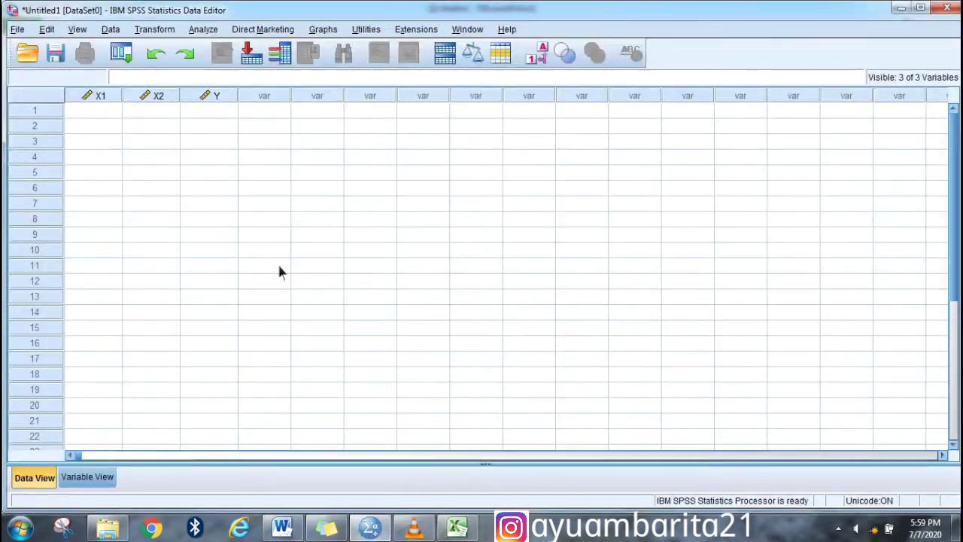
pyautogui.click(208, 112)
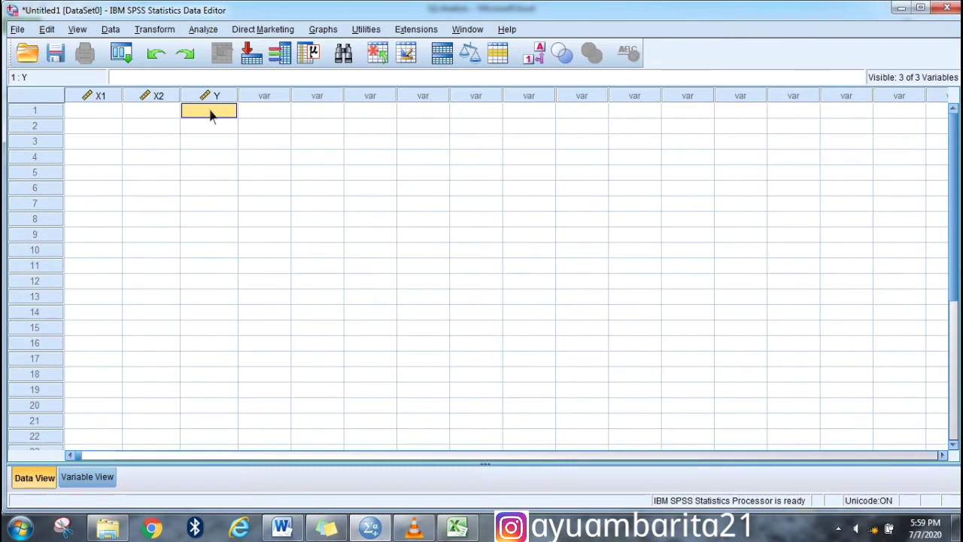
pyautogui.hotkey('ctrl', 'v')
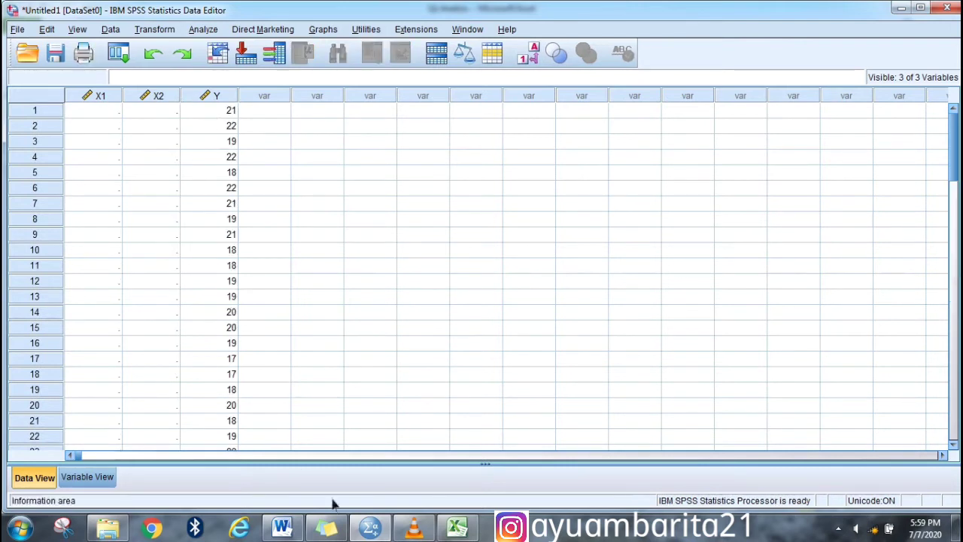
# - Return to Excel and copy the Successive Interval totals for X1 from Y77 down to the last row
pyautogui.click(456, 527)
pyautogui.click(774, 302)
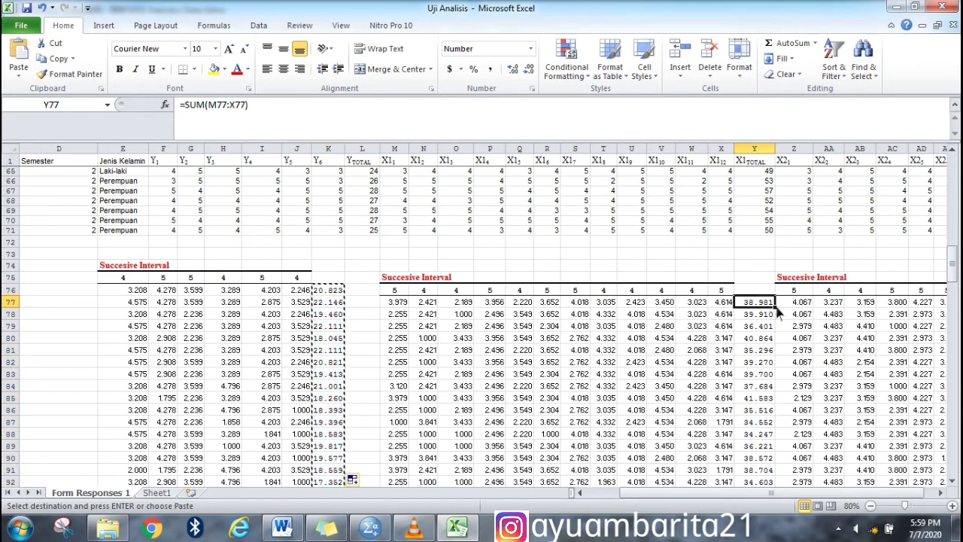
pyautogui.press('Escape')
pyautogui.hotkey('ctrl', 'shift', 'Down')
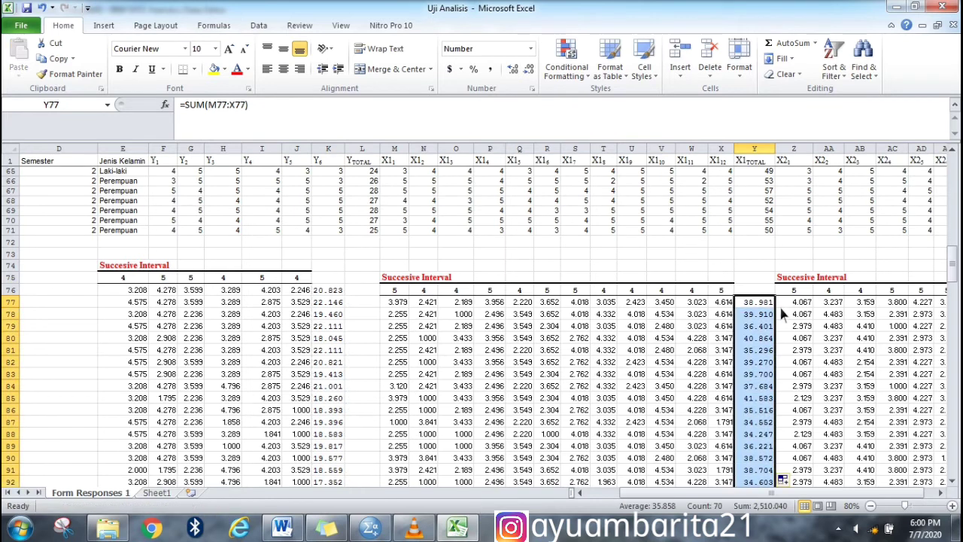
pyautogui.hotkey('ctrl', 'c')
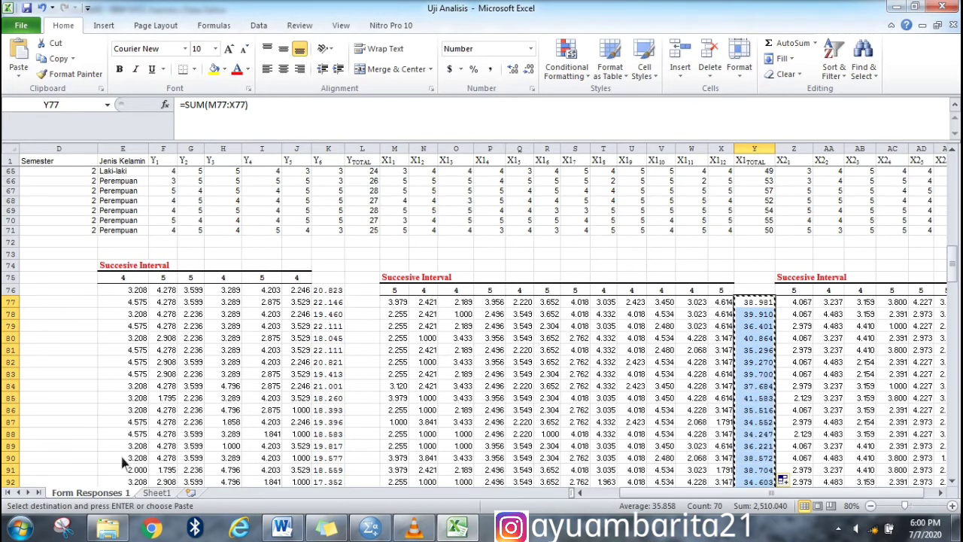
# - Switch back to SPSS Statistics and paste the copied totals into the X1 column starting at case 1
pyautogui.click(370, 527)
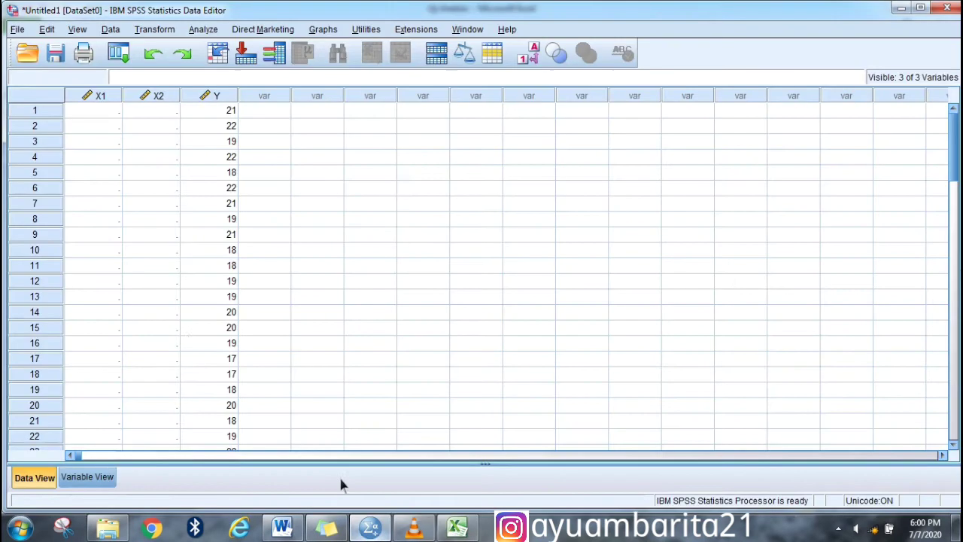
pyautogui.click(96, 111)
pyautogui.hotkey('ctrl', 'v')
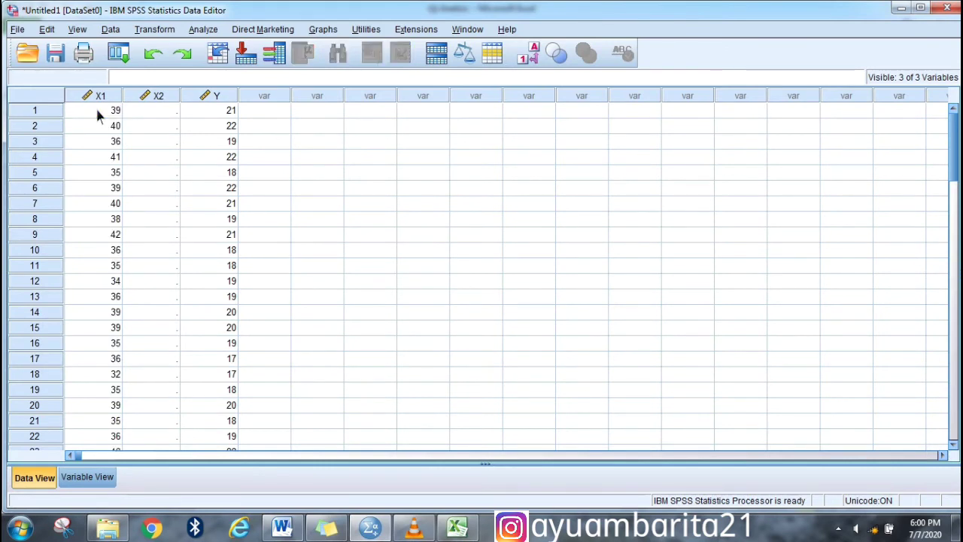
# - Return to Excel and copy the Successive Interval totals for X2 from AF77 down to AF146
pyautogui.click(456, 529)
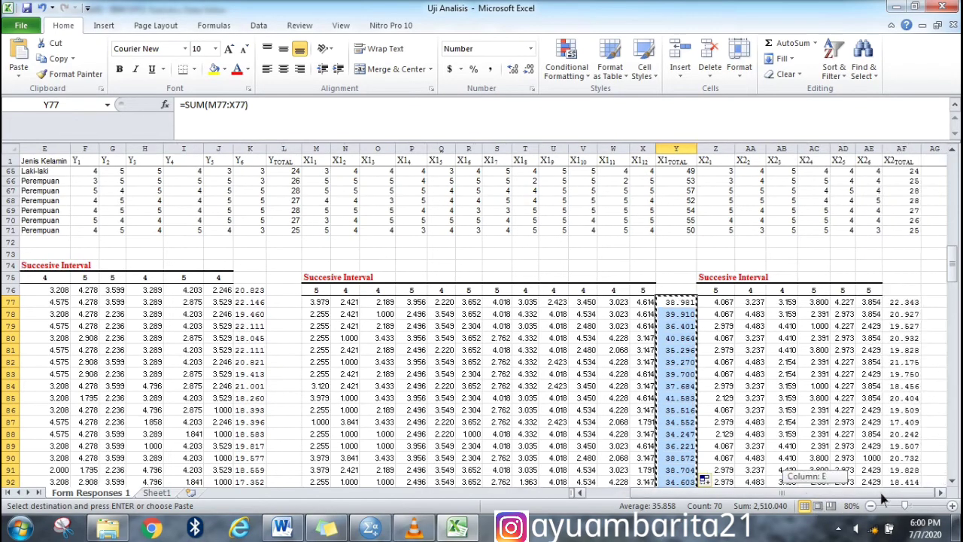
pyautogui.doubleClick(903, 302)
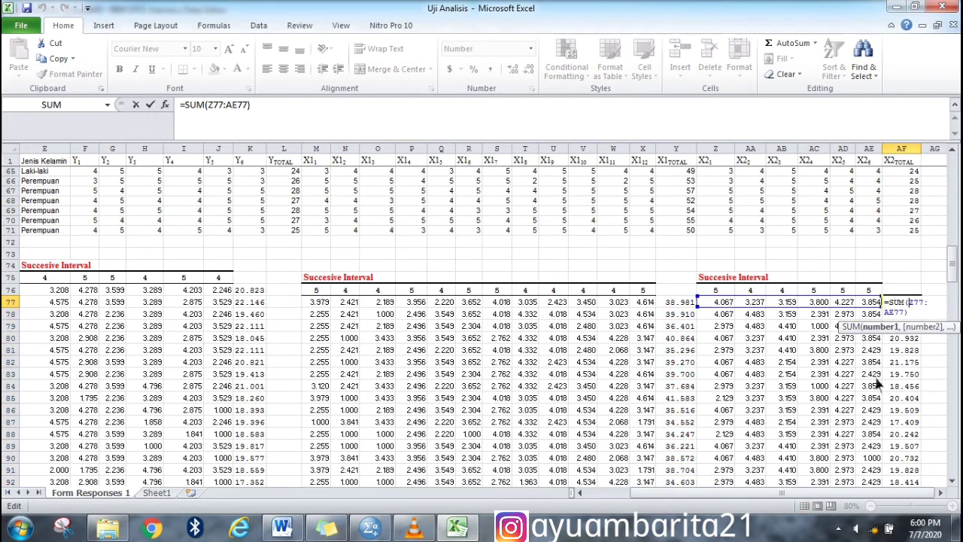
pyautogui.press('Return')
pyautogui.click(918, 307)
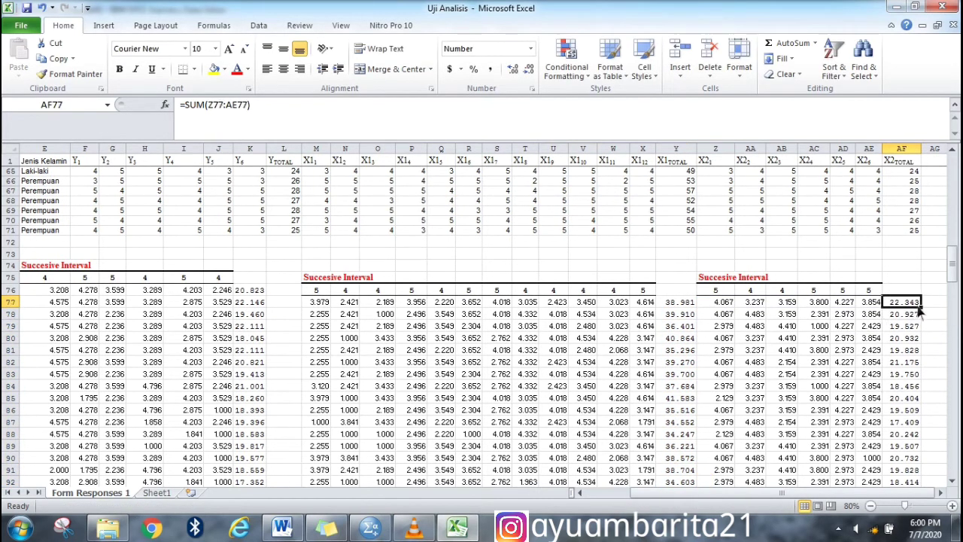
pyautogui.doubleClick(921, 307)
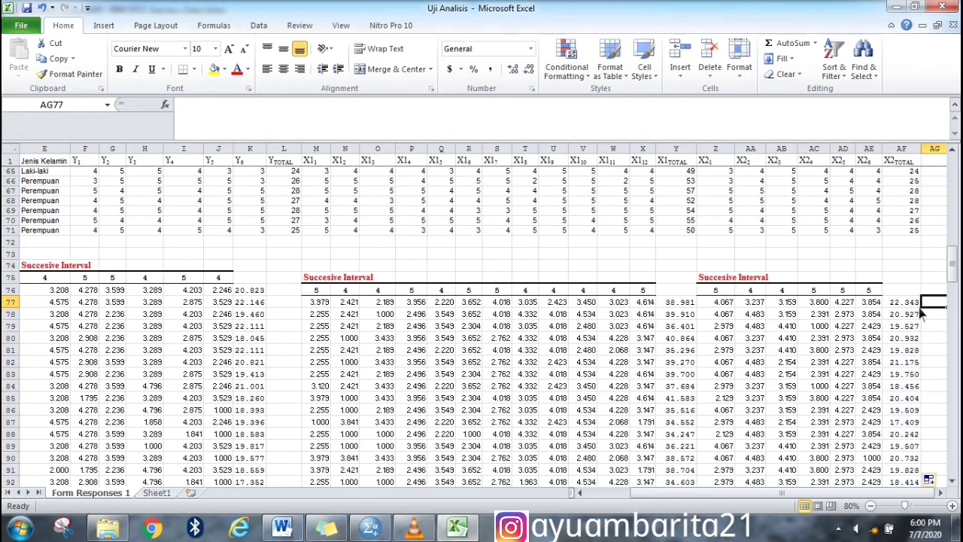
pyautogui.hotkey('ctrl', 'Down')
pyautogui.scroll(19, 922, 299)
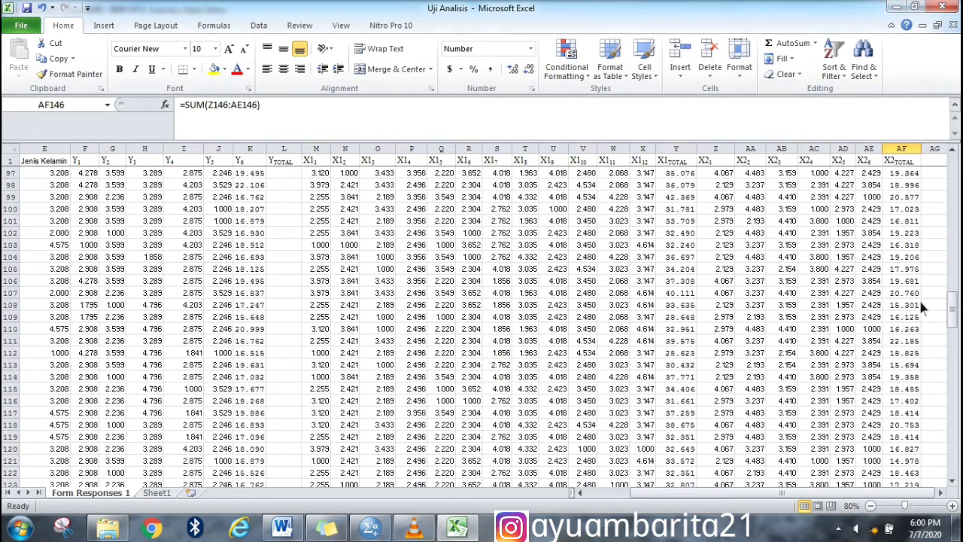
pyautogui.scroll(2, 920, 297)
pyautogui.hotkey('ctrl', 'Up')
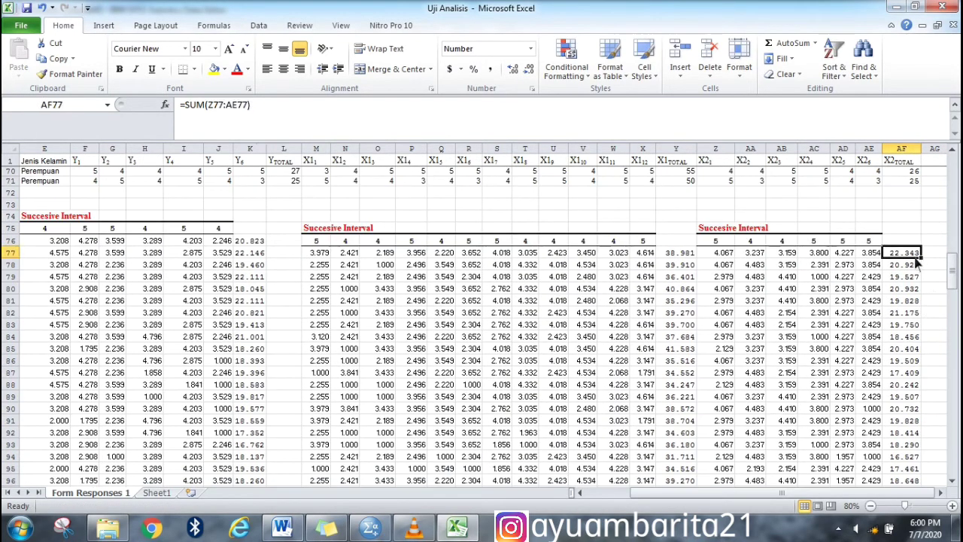
pyautogui.hotkey('ctrl', 'shift', 'Down')
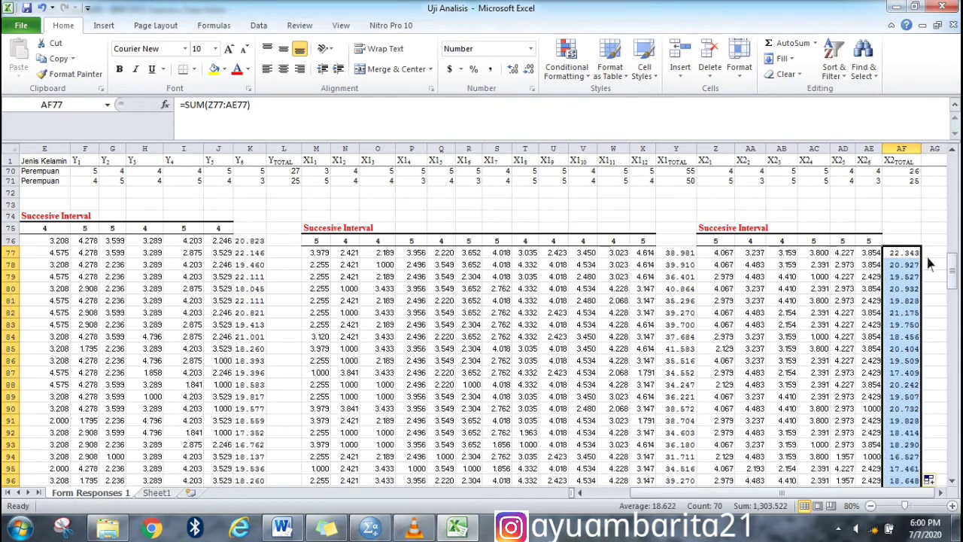
pyautogui.hotkey('ctrl', 'c')
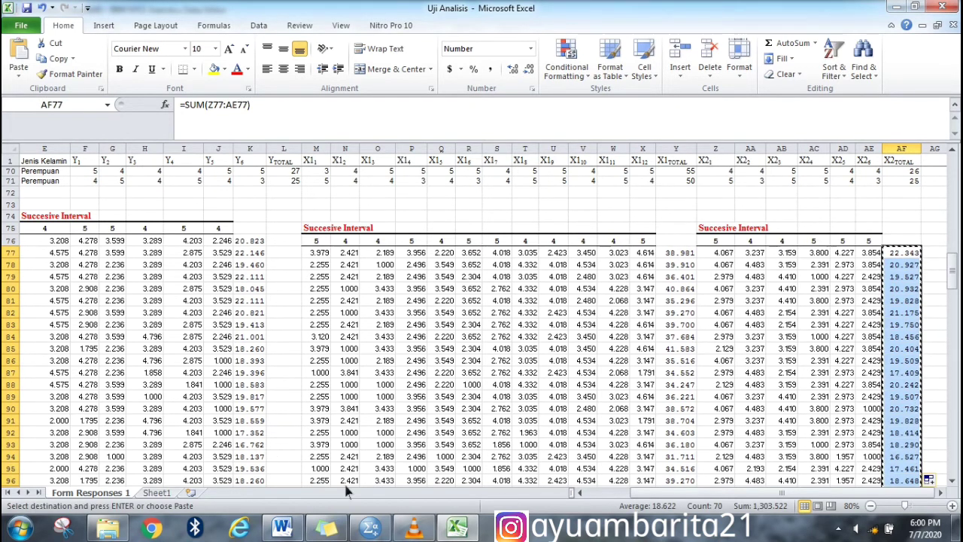
# - Switch back to SPSS Statistics and paste the copied totals into the X2 column starting at case 1
pyautogui.click(369, 527)
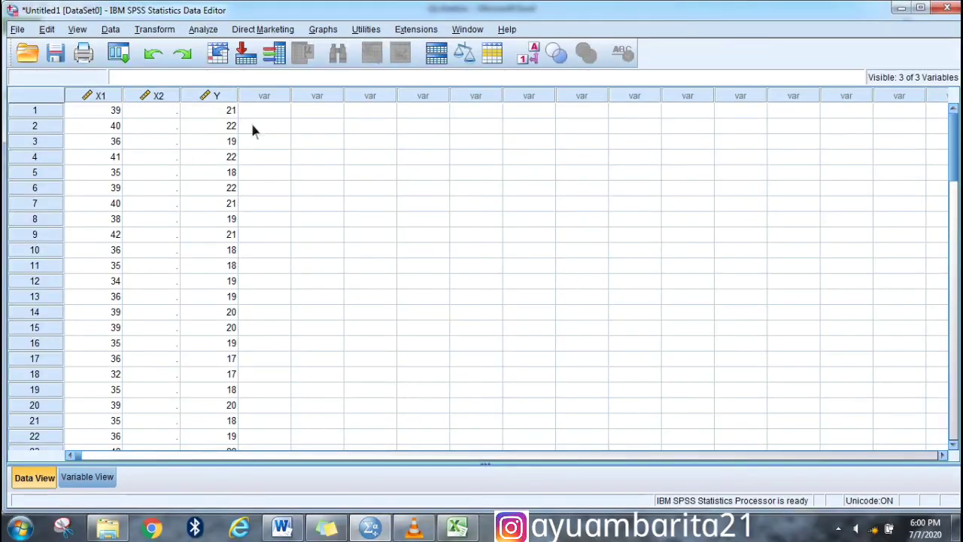
pyautogui.click(164, 111)
pyautogui.hotkey('ctrl', 'v')
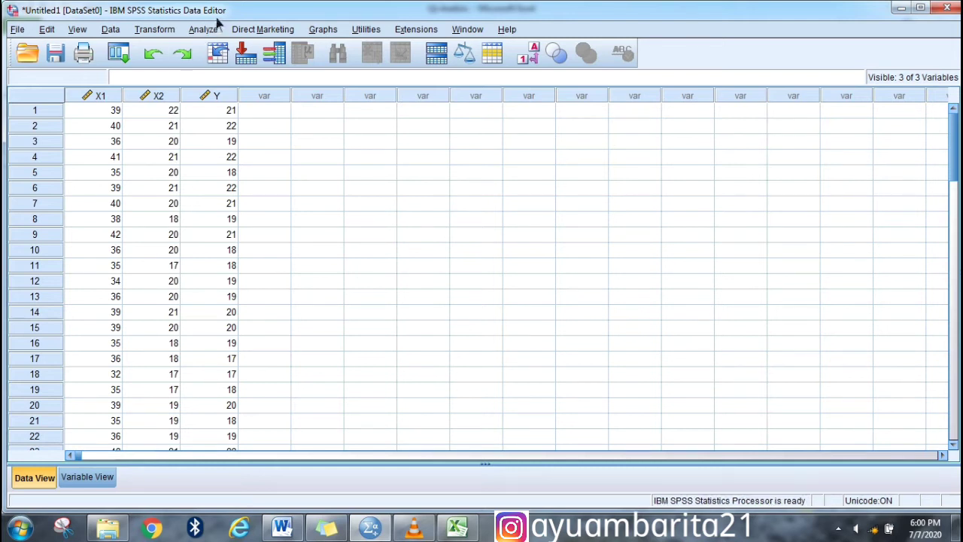
# - Set up a Linear Regression with Minat Menjadi Guru [Y] as dependent and Persepsi Profesi Guru [X1] and Efikasi Diri [X2] as independent variables
pyautogui.click(218, 28)
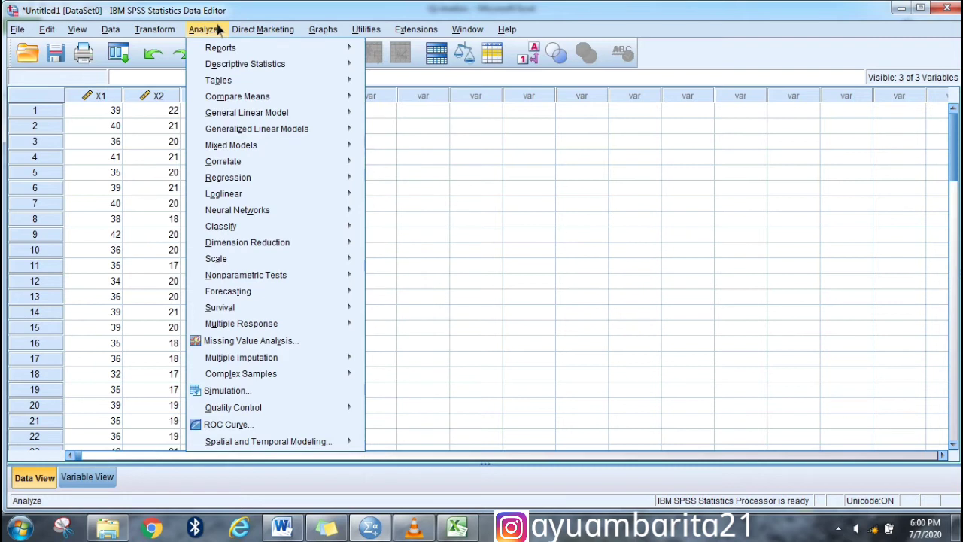
pyautogui.moveTo(247, 183)
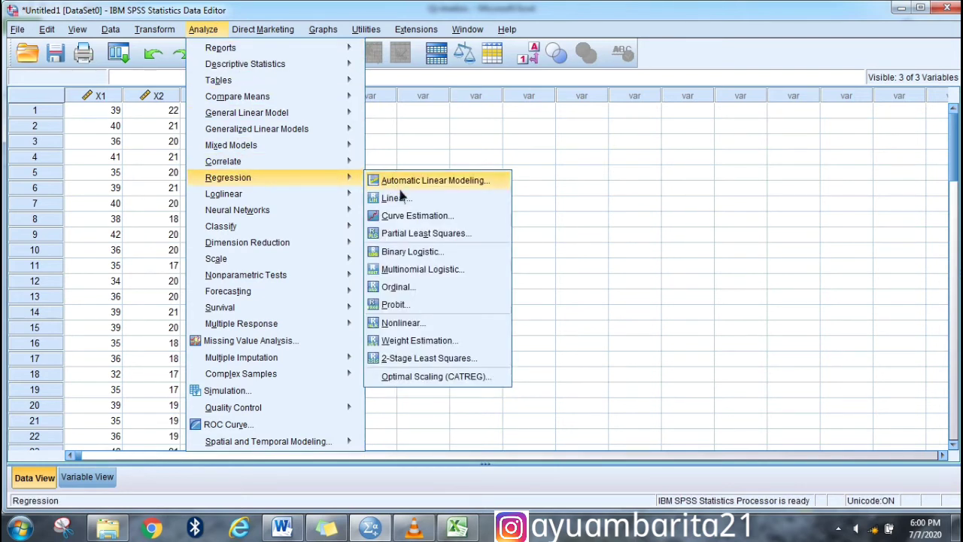
pyautogui.click(404, 199)
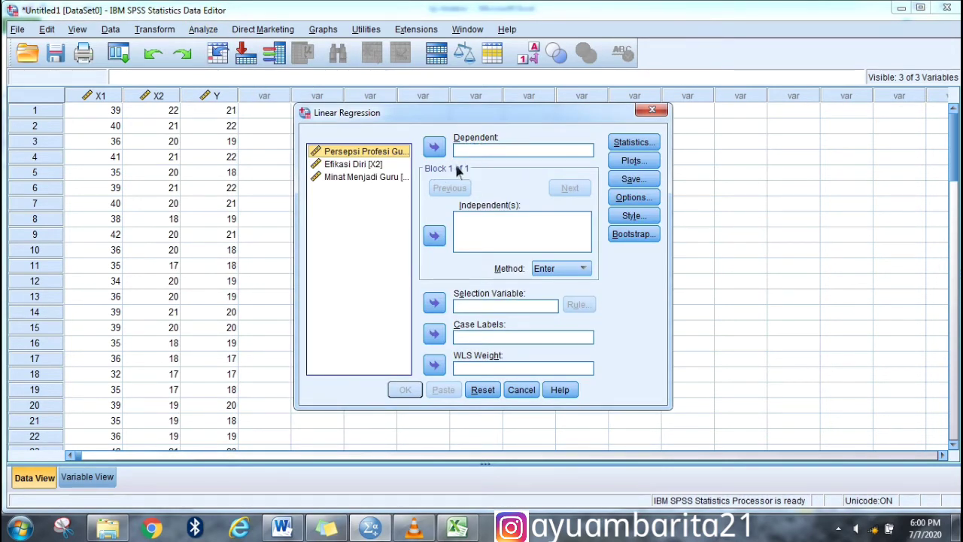
pyautogui.click(384, 178)
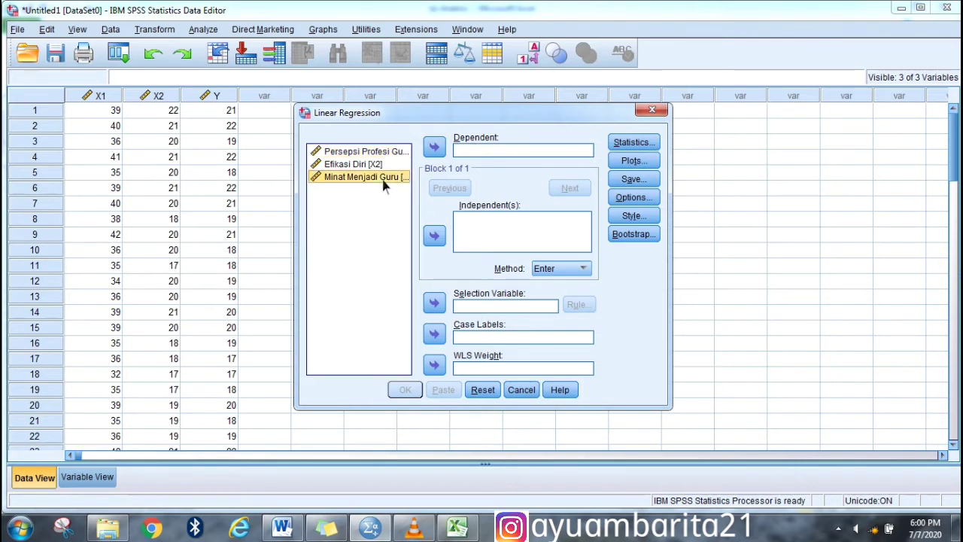
pyautogui.click(435, 147)
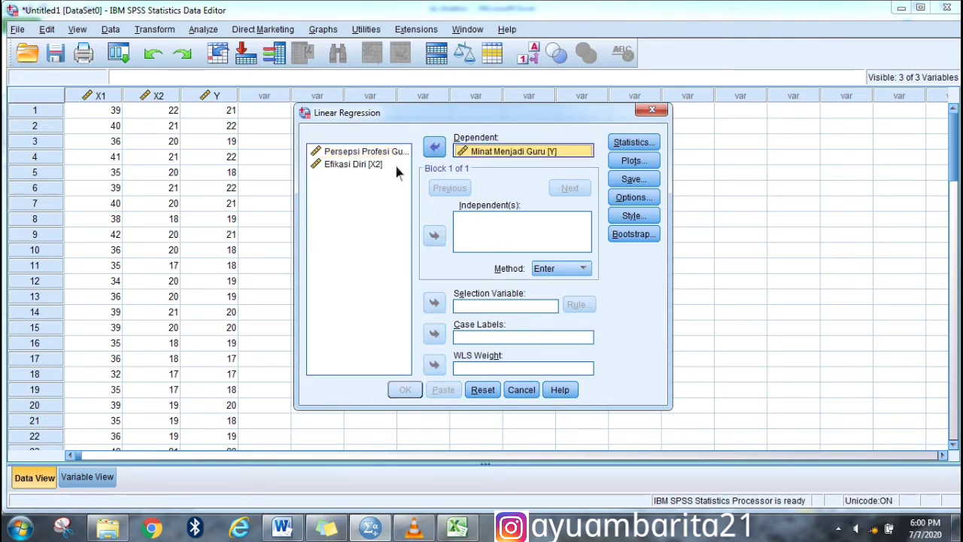
pyautogui.click(365, 151)
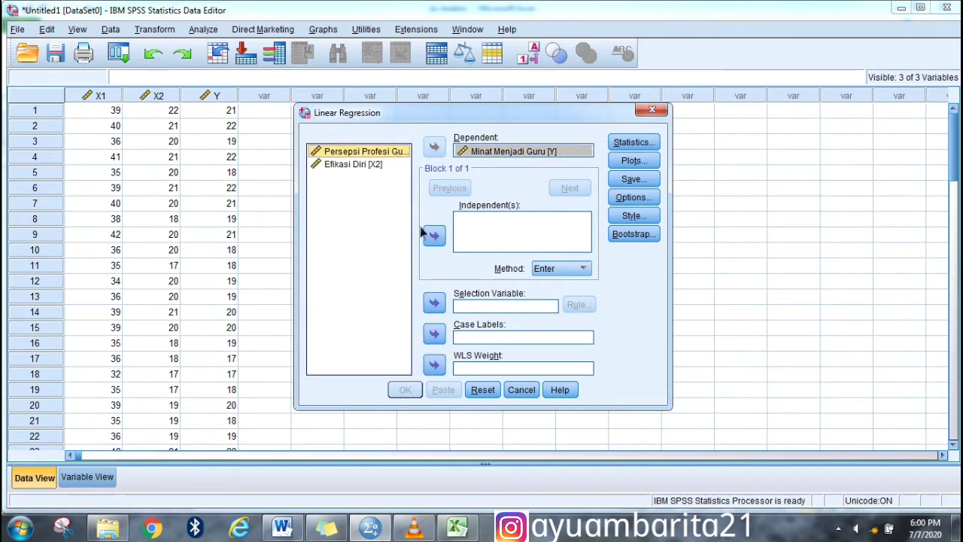
pyautogui.click(435, 236)
pyautogui.click(380, 165)
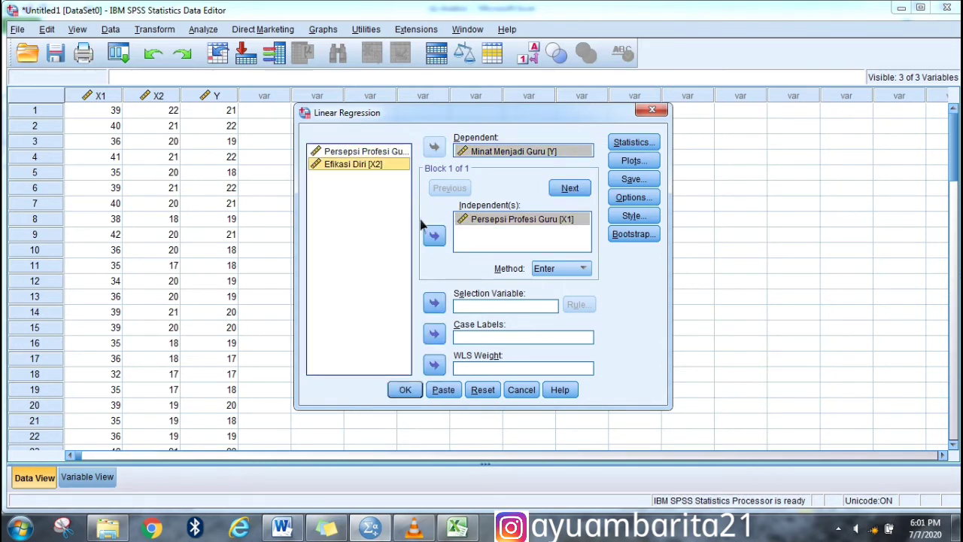
pyautogui.click(434, 235)
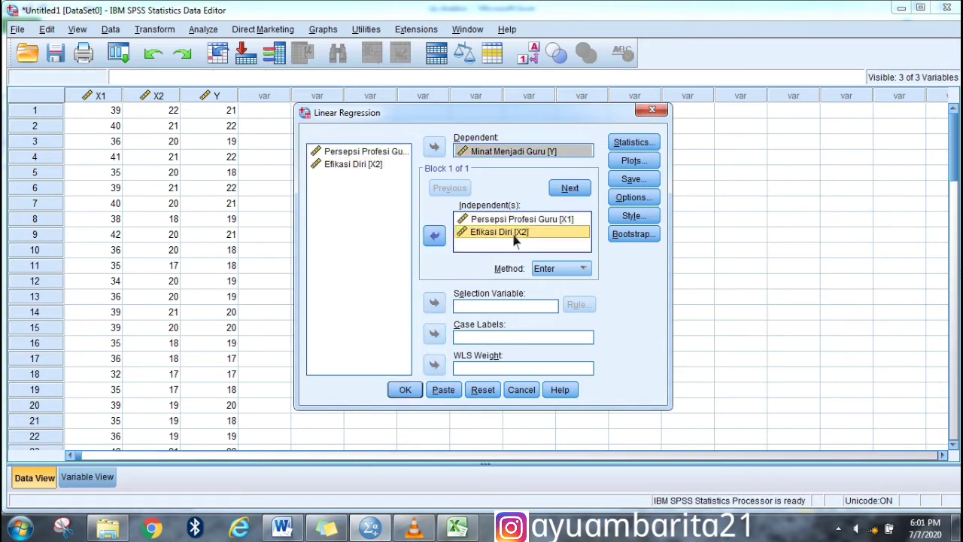
# - Run the regression with unstandardized residuals saved to the dataset, and close its output viewer without saving
pyautogui.click(636, 144)
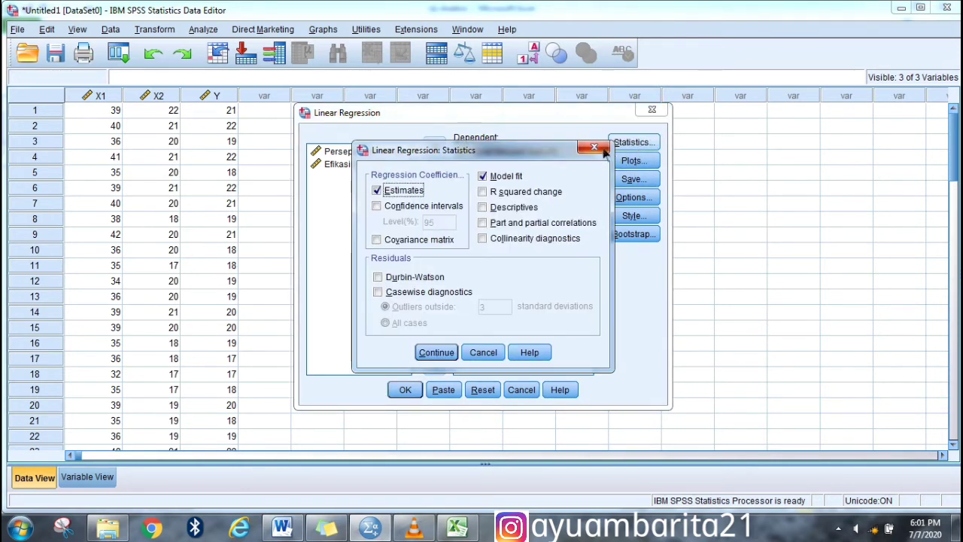
pyautogui.click(603, 148)
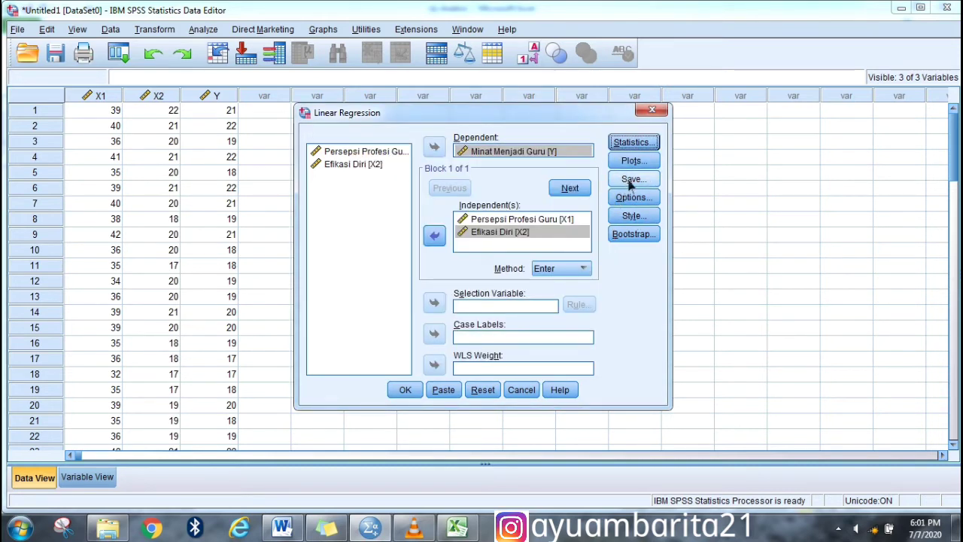
pyautogui.click(631, 181)
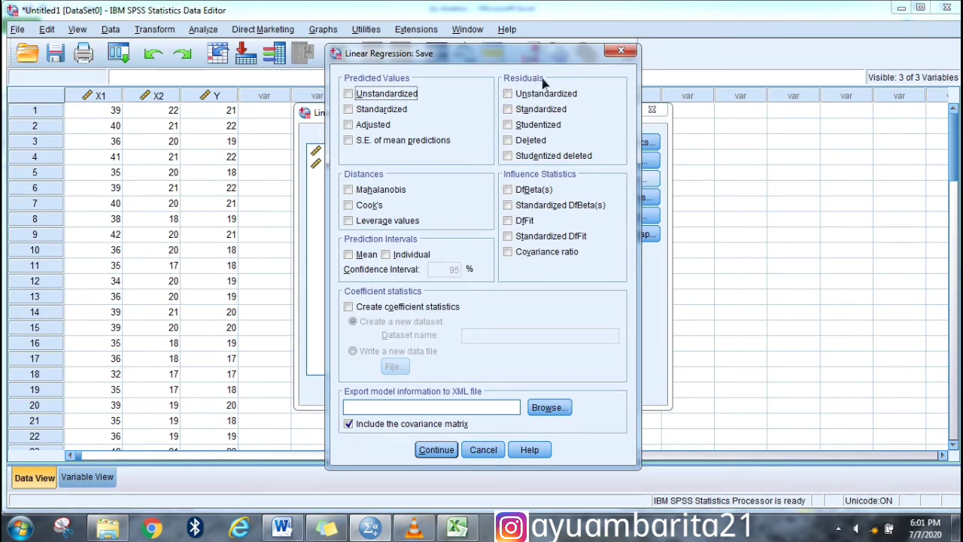
pyautogui.click(523, 95)
pyautogui.click(447, 456)
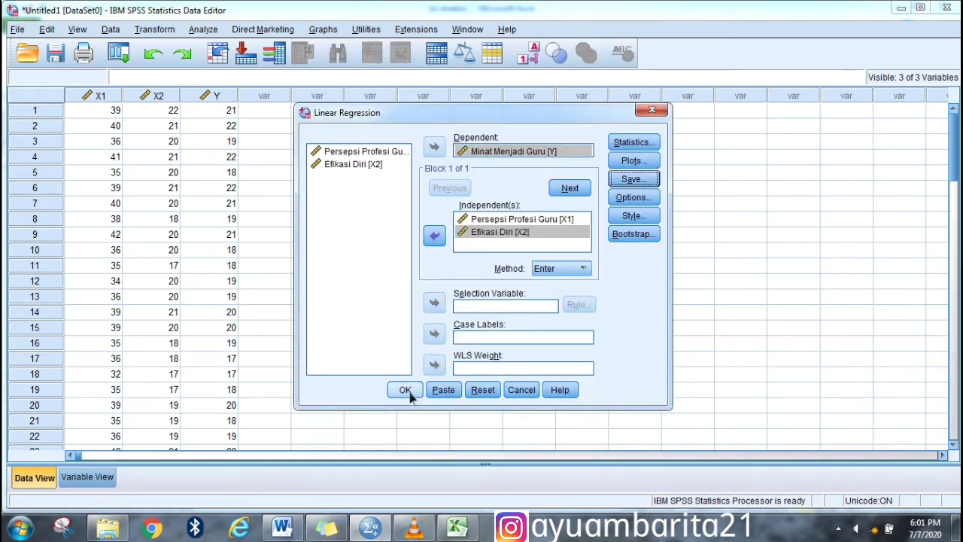
pyautogui.click(407, 390)
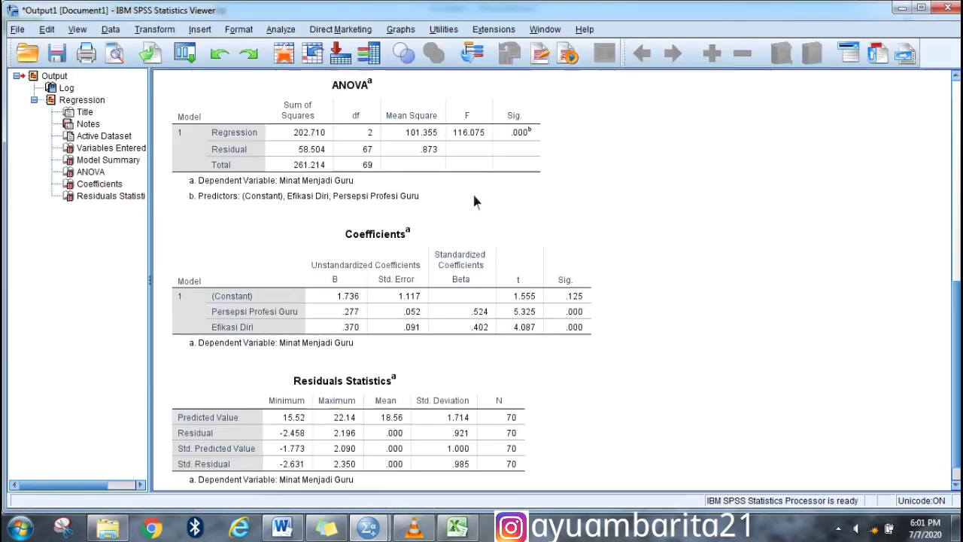
pyautogui.click(948, 8)
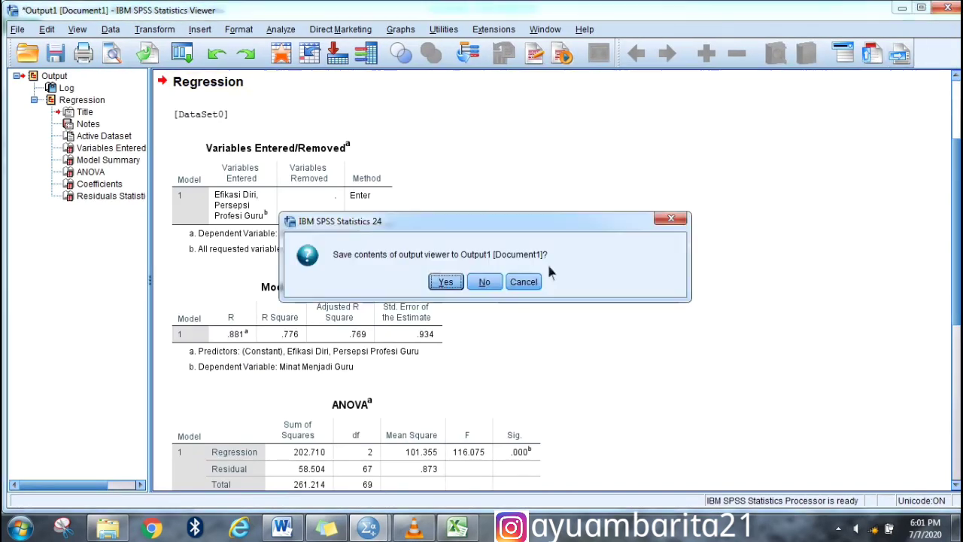
pyautogui.click(484, 283)
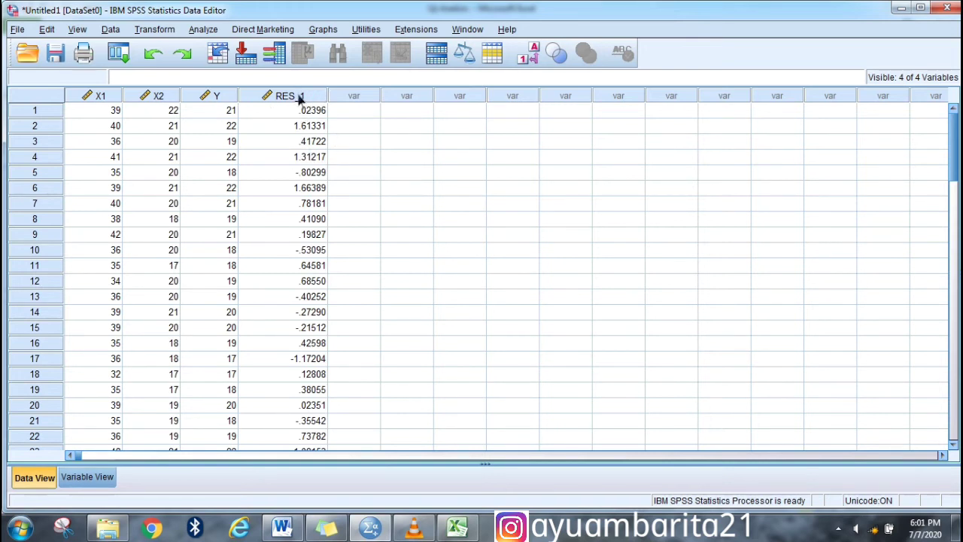
# - Run a legacy One-Sample Kolmogorov-Smirnov Test on the Unstandardized Residual variable against the Normal distribution
pyautogui.click(223, 31)
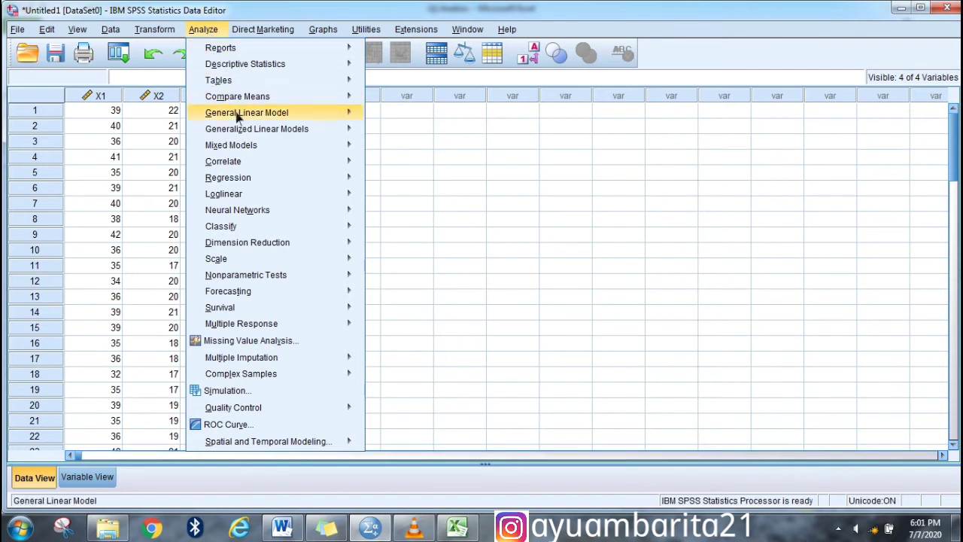
pyautogui.moveTo(262, 201)
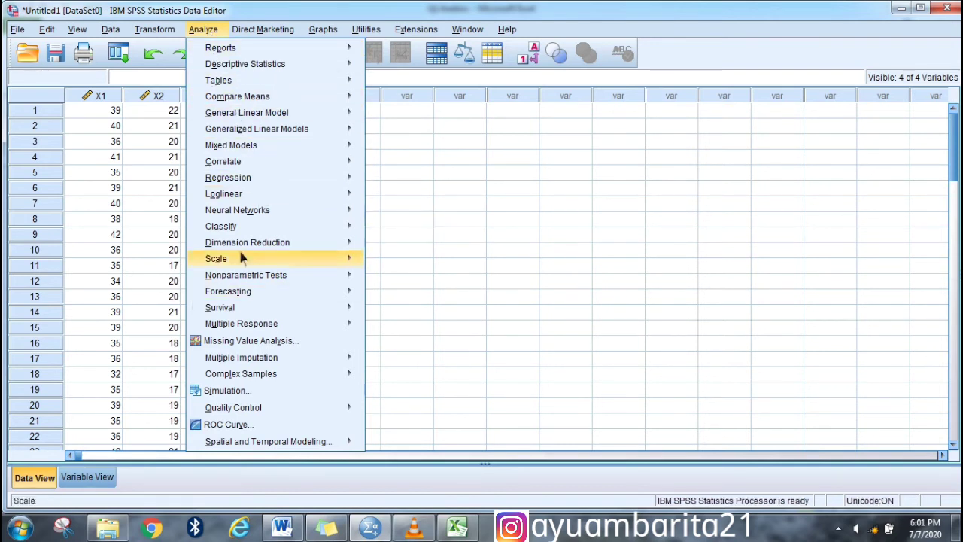
pyautogui.moveTo(240, 281)
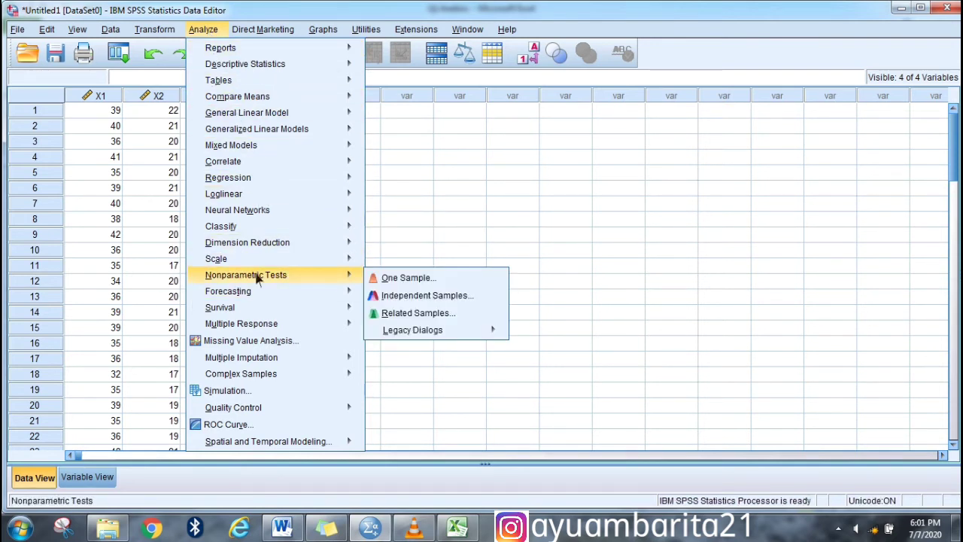
pyautogui.moveTo(429, 332)
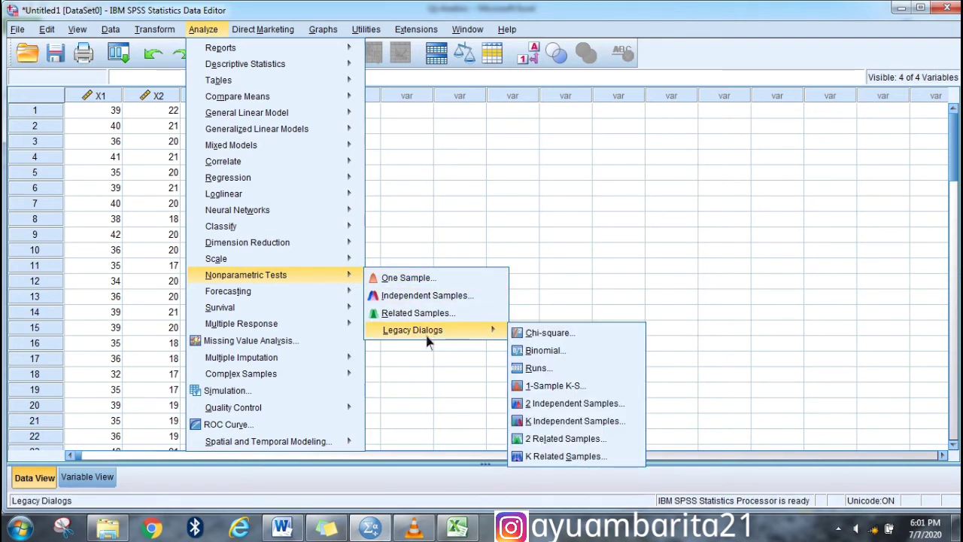
pyautogui.click(563, 390)
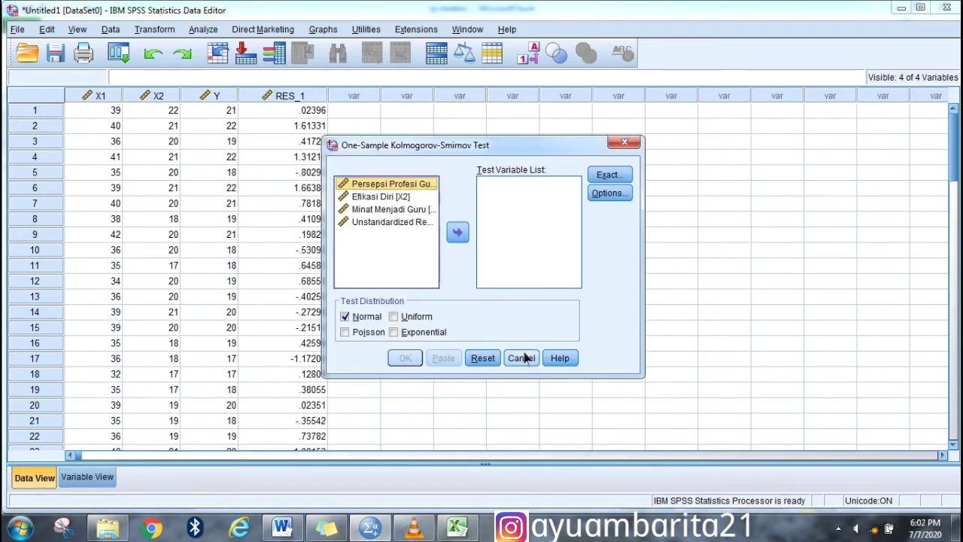
pyautogui.click(379, 225)
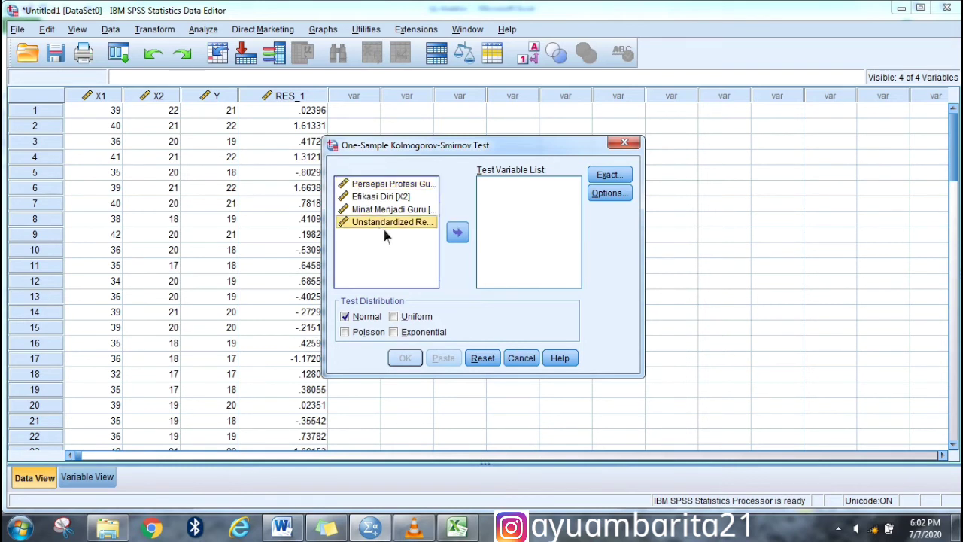
pyautogui.click(459, 234)
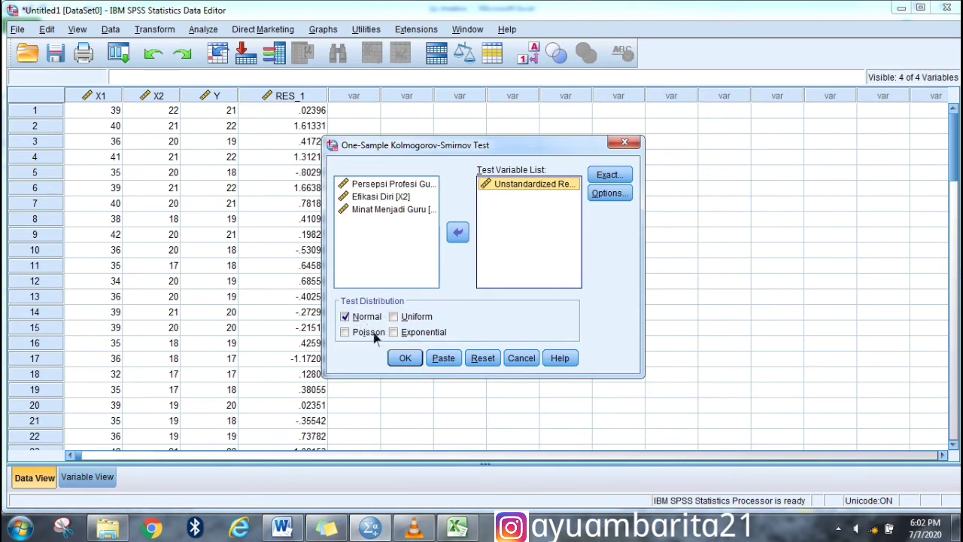
pyautogui.click(405, 359)
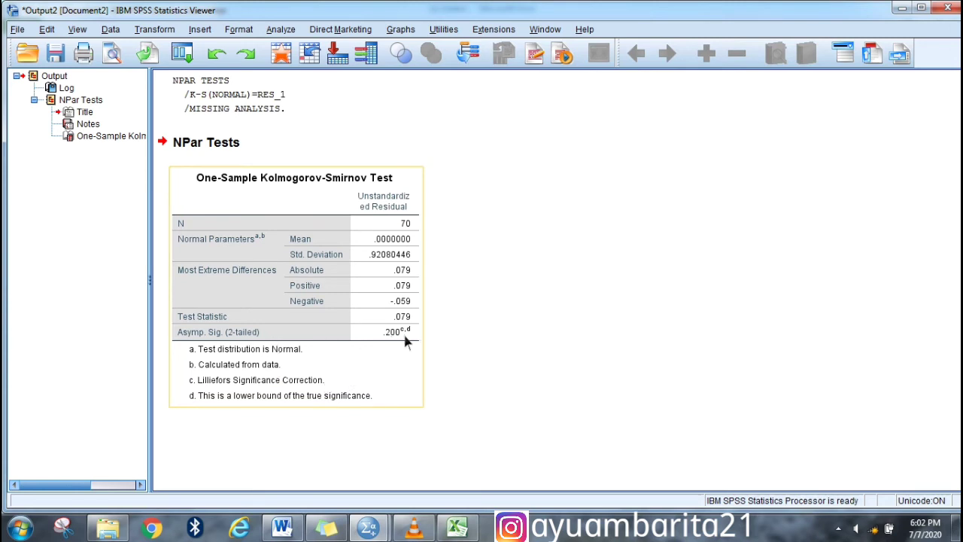
# - Check the sticky note's significance criterion for the Kolmogorov-Smirnov test against the output, and dismiss the note
pyautogui.click(328, 529)
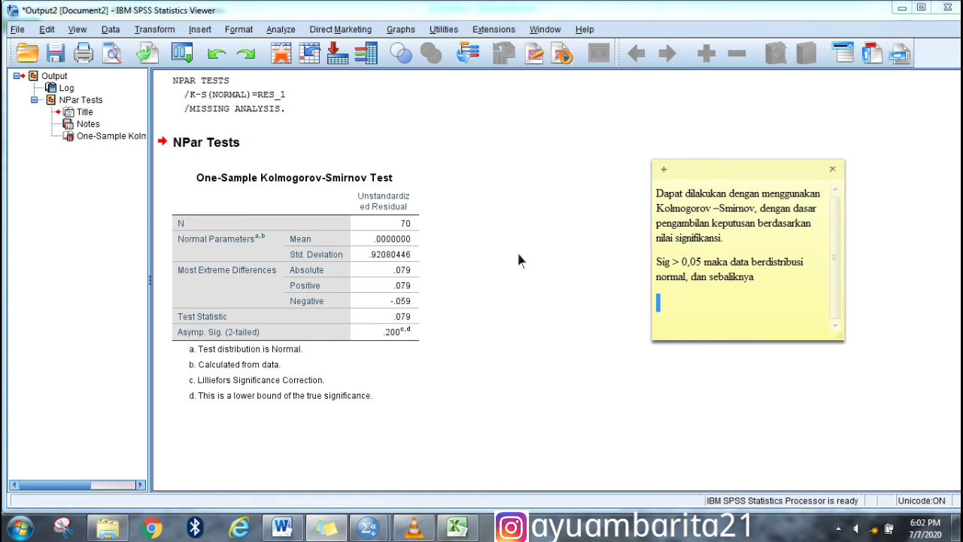
pyautogui.hotkey('alt', 'F4')
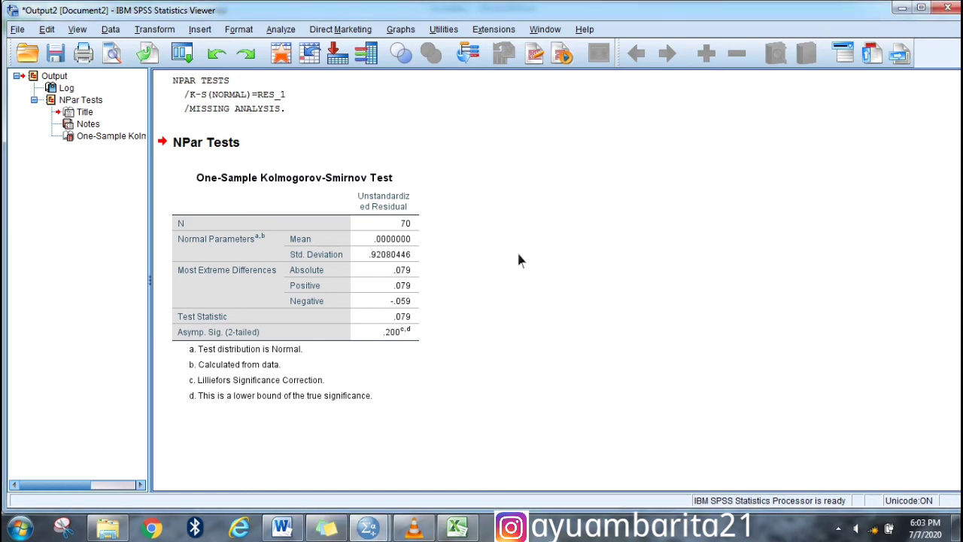